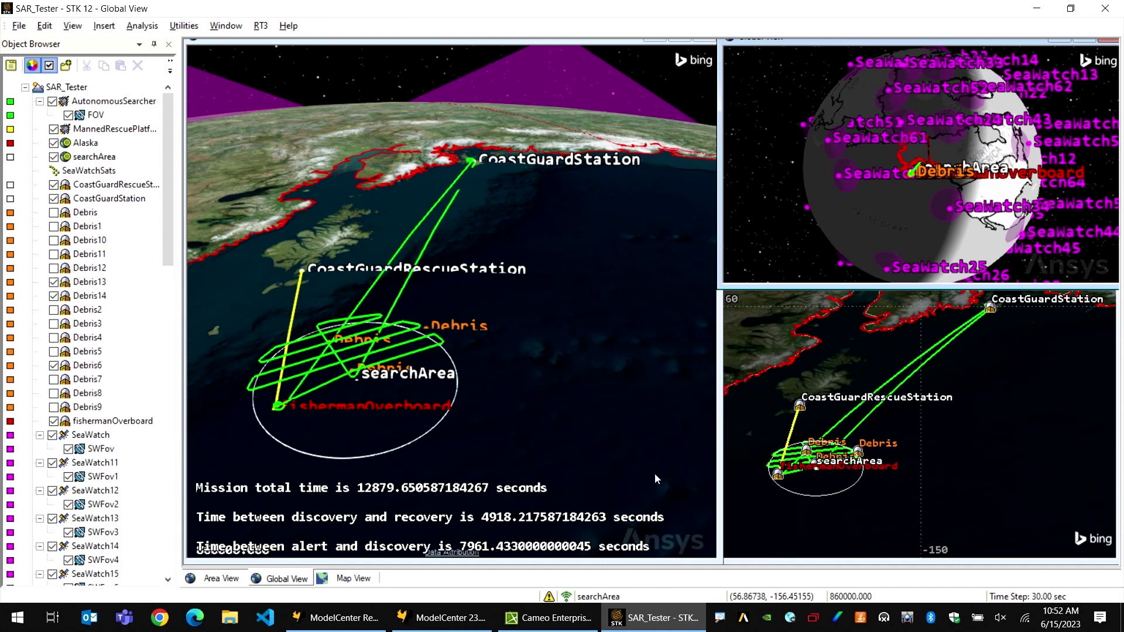
# Step: Switch to Cameo Enterprise Architecture and review the System Definition diagram and the specifications on the Simulation Configuration diagram
pyautogui.click(549, 617)
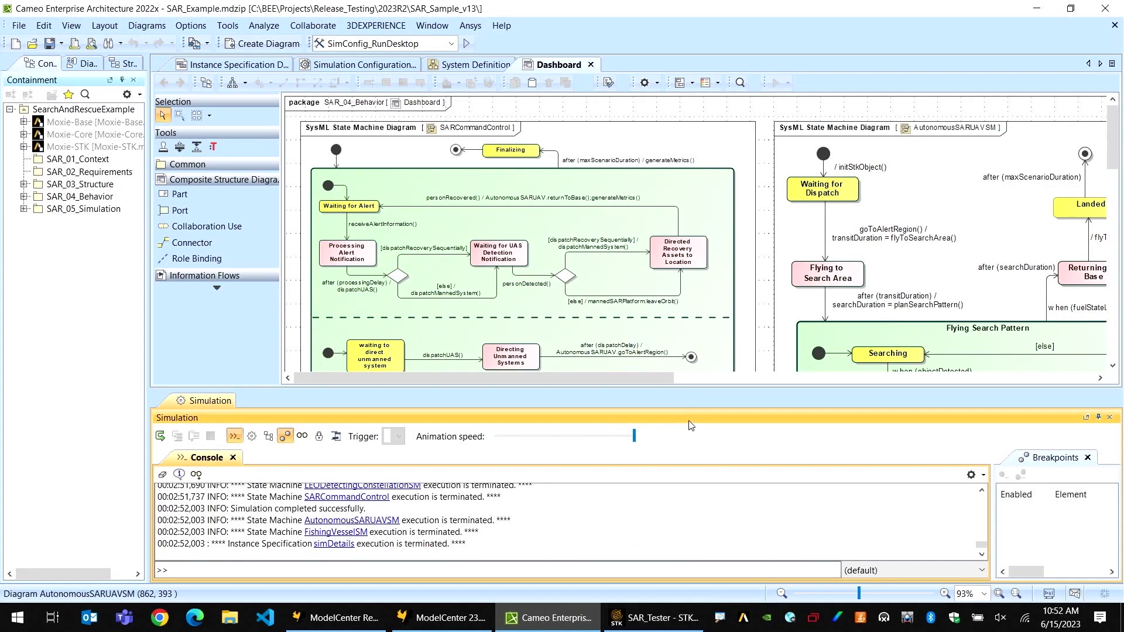
pyautogui.click(484, 64)
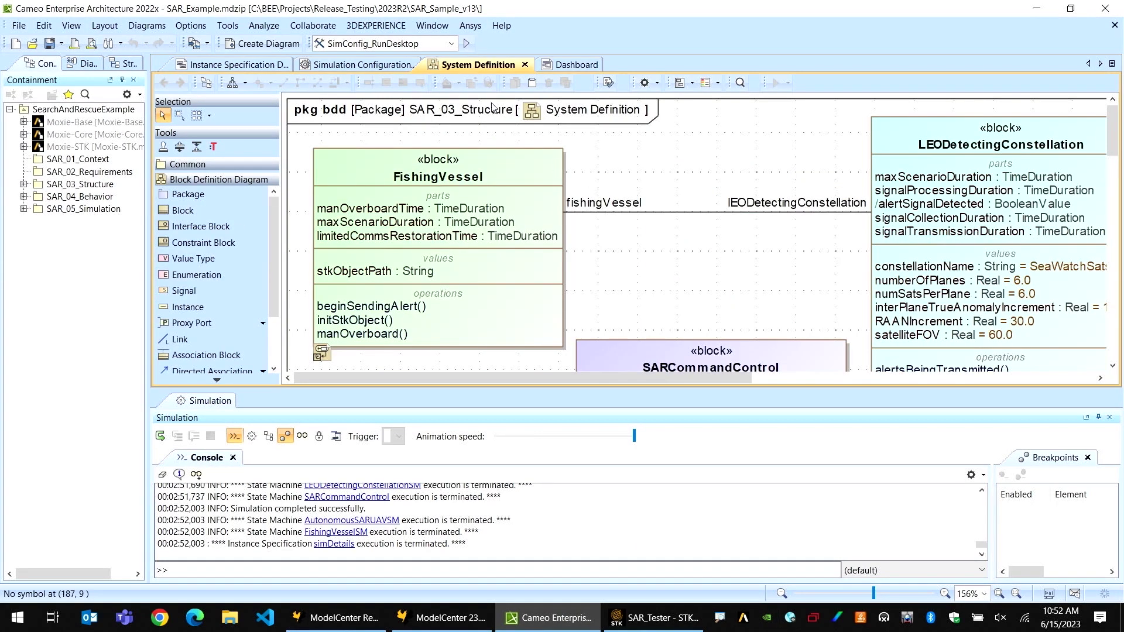
pyautogui.click(363, 64)
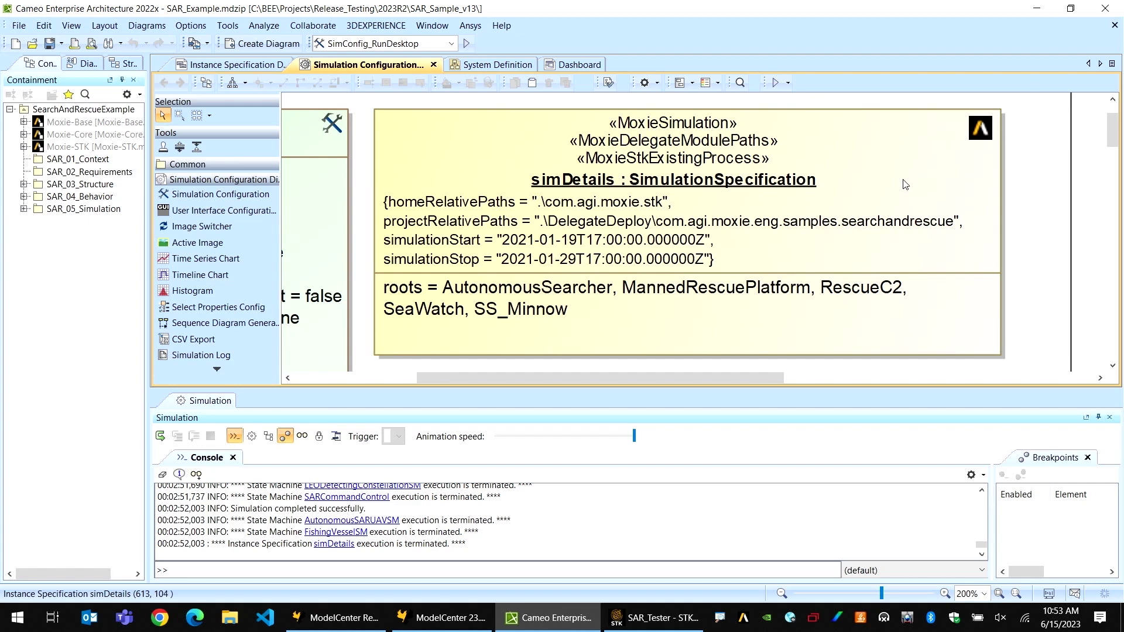
pyautogui.scroll(-5, 905, 183)
pyautogui.scroll(5, 896, 205)
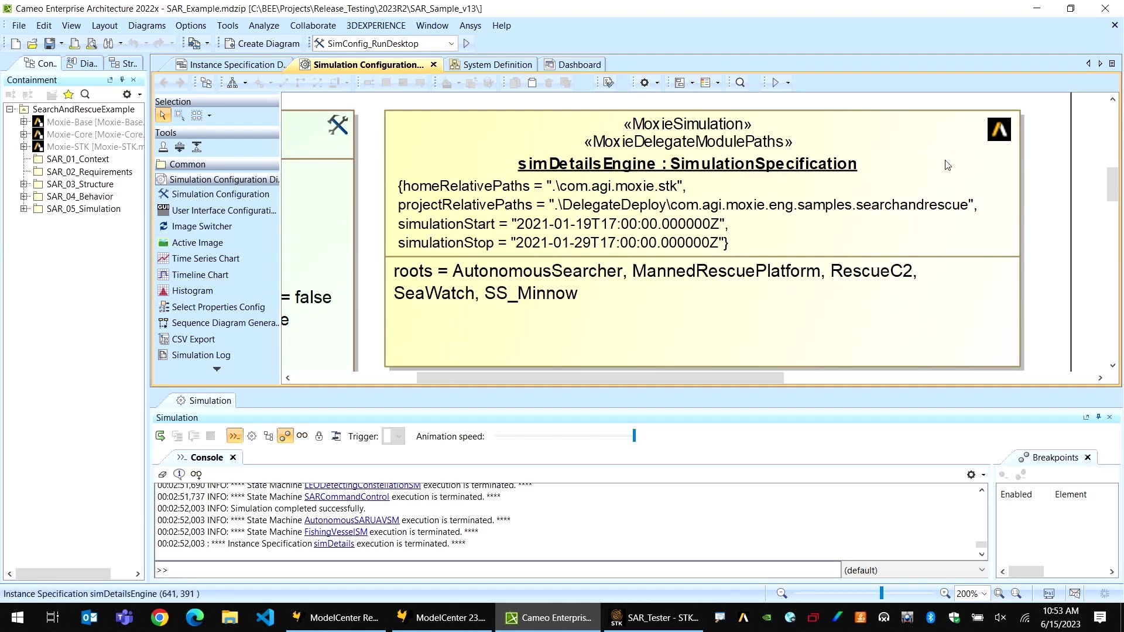
# Step: Apply the MoxieStkEngineScenarioFromFile stereotype to the simDetailsEngine instance specification
pyautogui.click(930, 131)
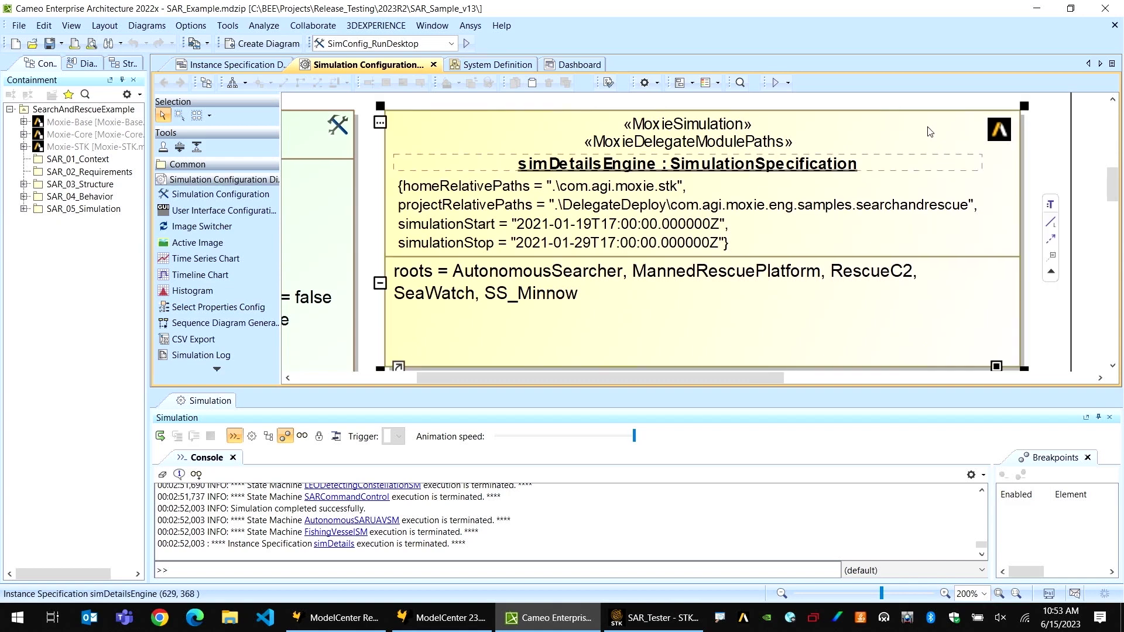
pyautogui.rightClick(929, 131)
pyautogui.click(961, 141)
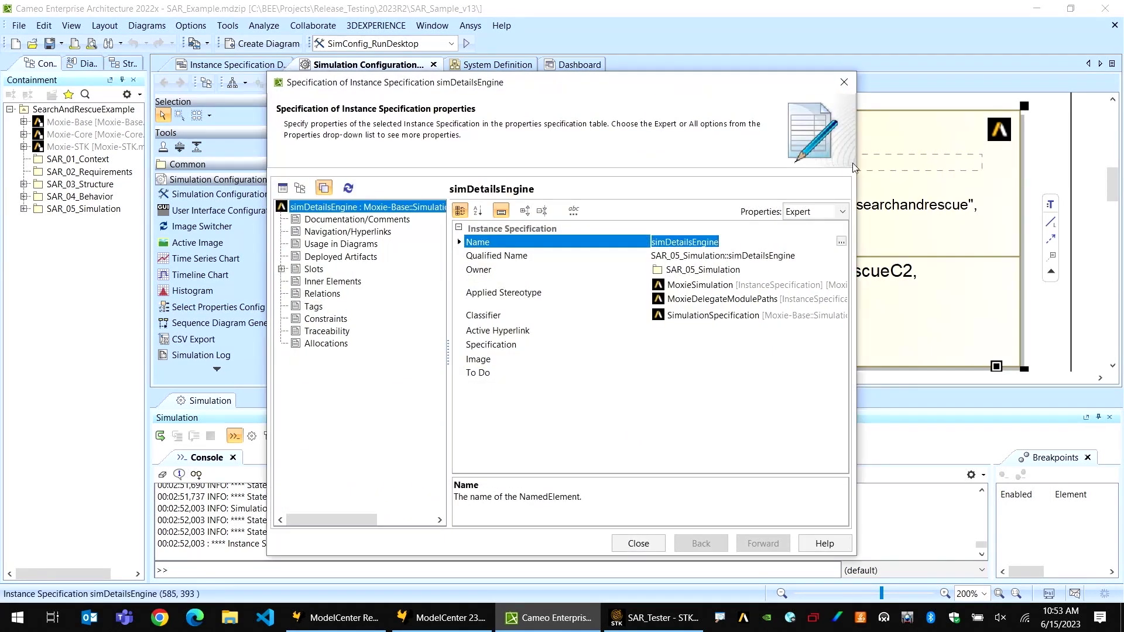
pyautogui.click(757, 297)
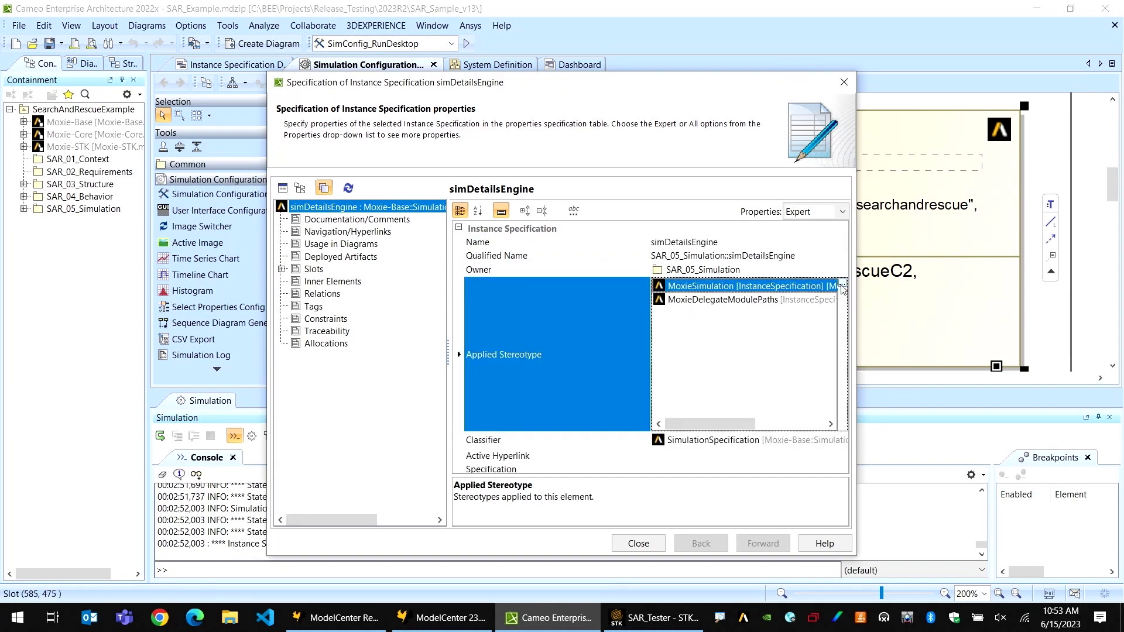
pyautogui.click(842, 284)
pyautogui.click(951, 291)
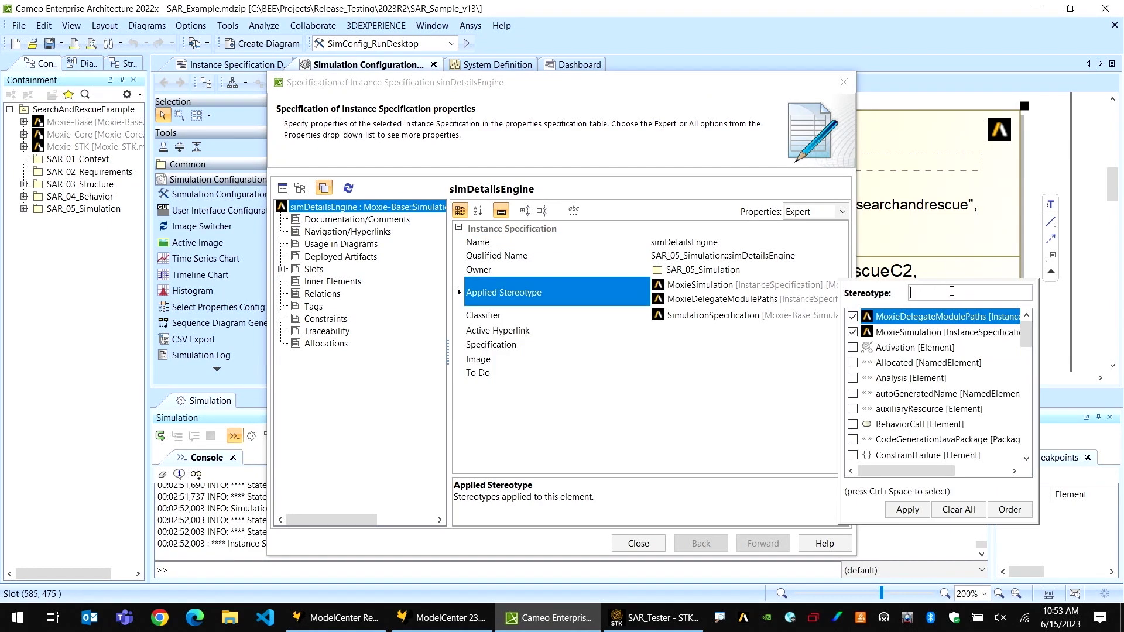
pyautogui.write('Engine')
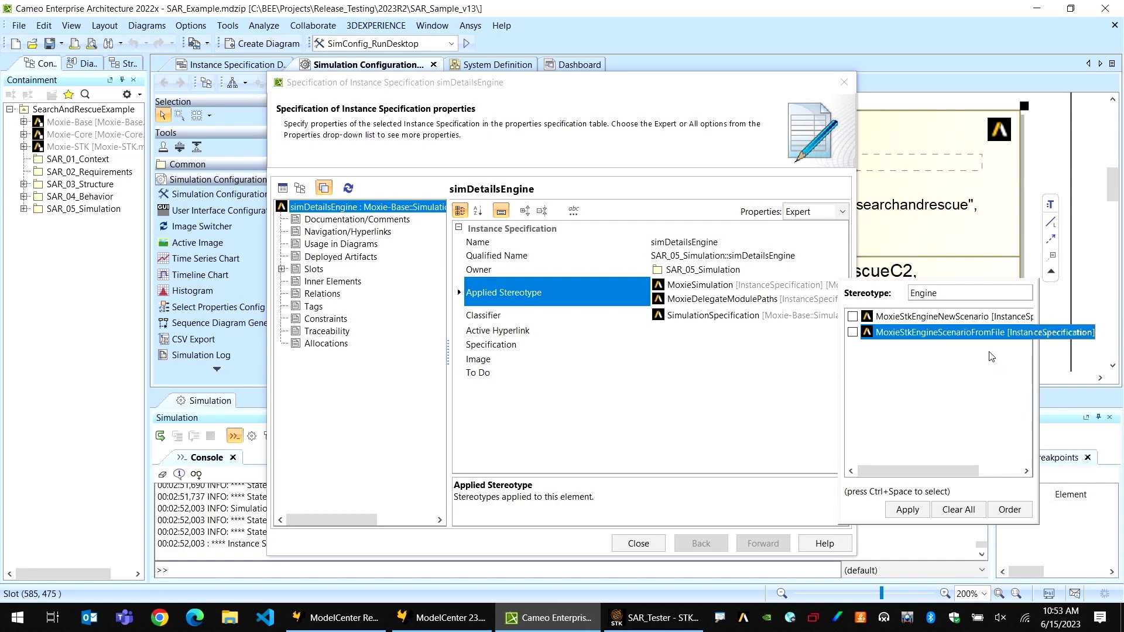
pyautogui.click(852, 333)
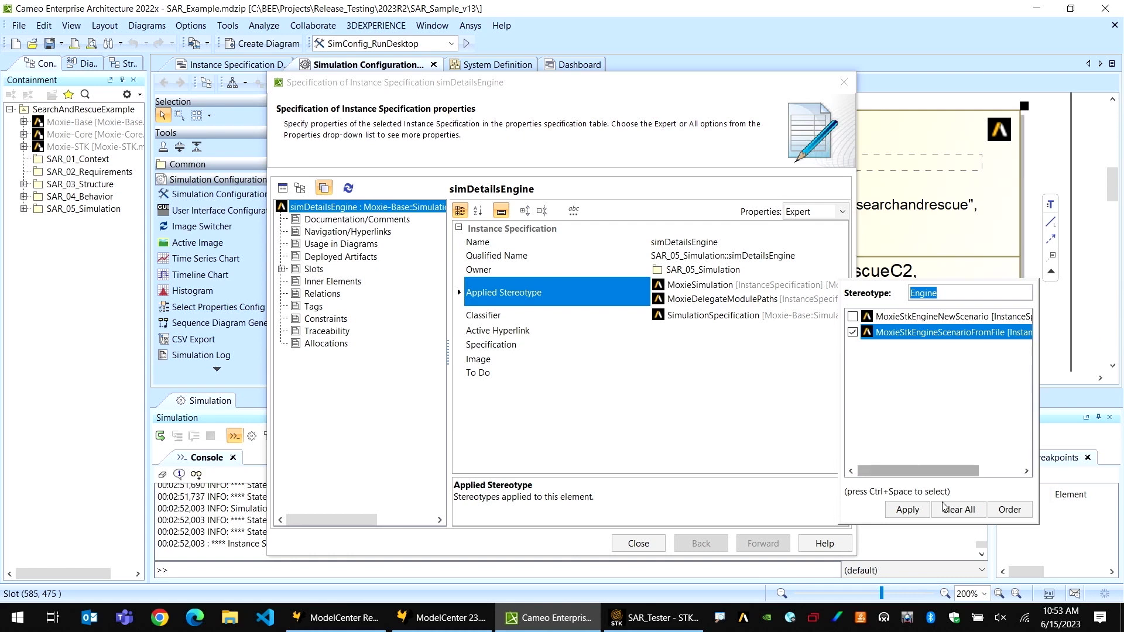
pyautogui.click(907, 511)
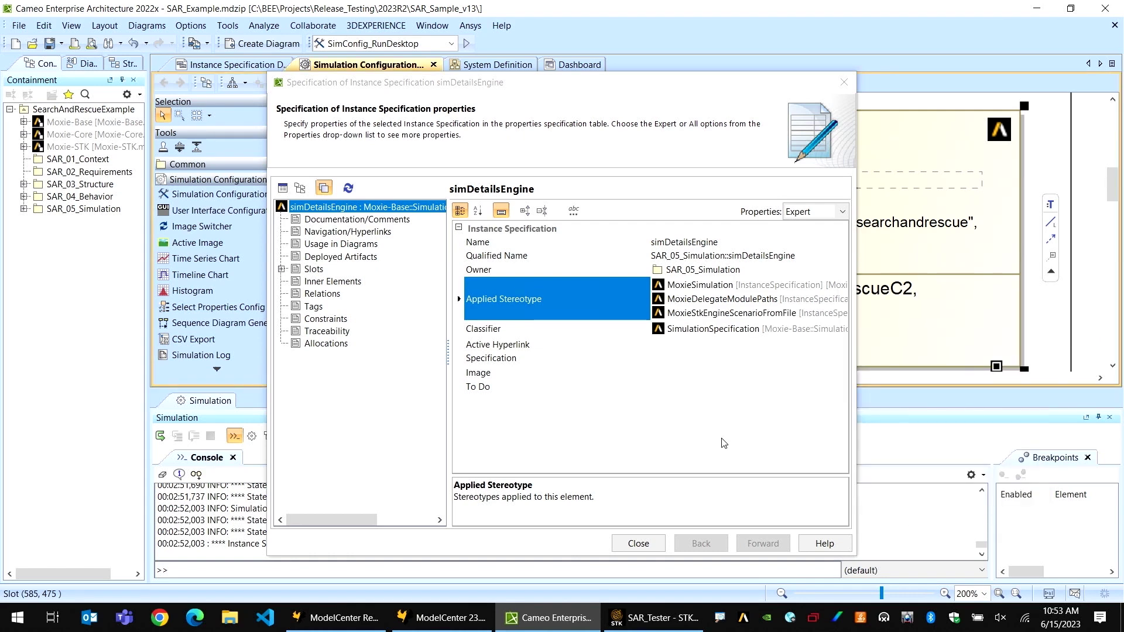
# Step: Create a value for simDetailsEngine's scenarioFilePath tag and set it to stk-scenarios\SAR_Tester.vdf
pyautogui.click(314, 306)
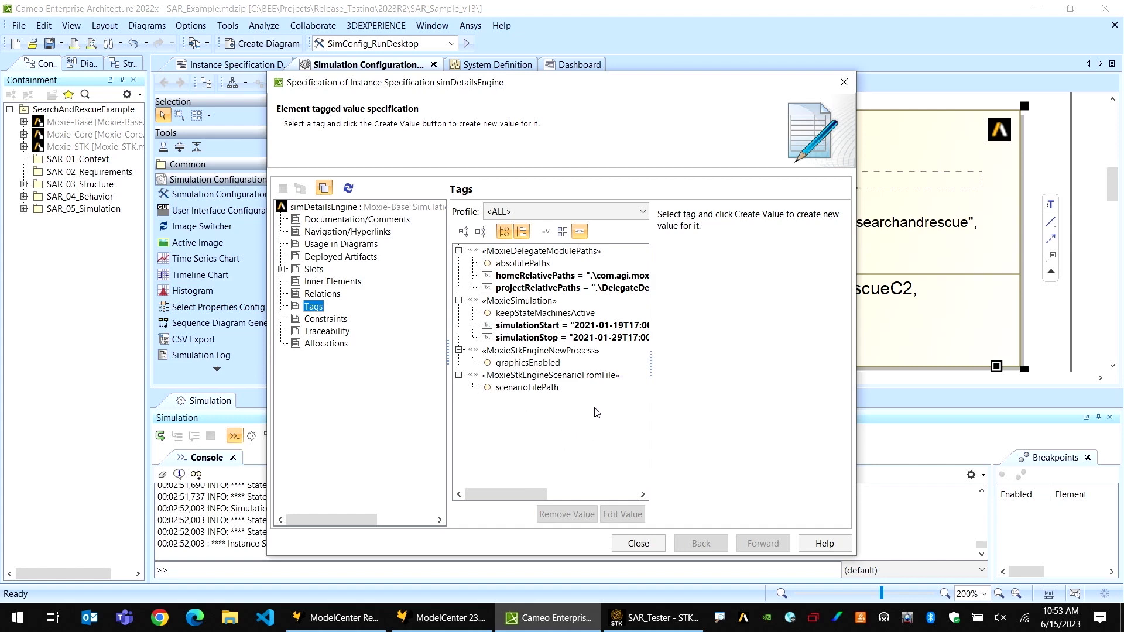
pyautogui.click(550, 387)
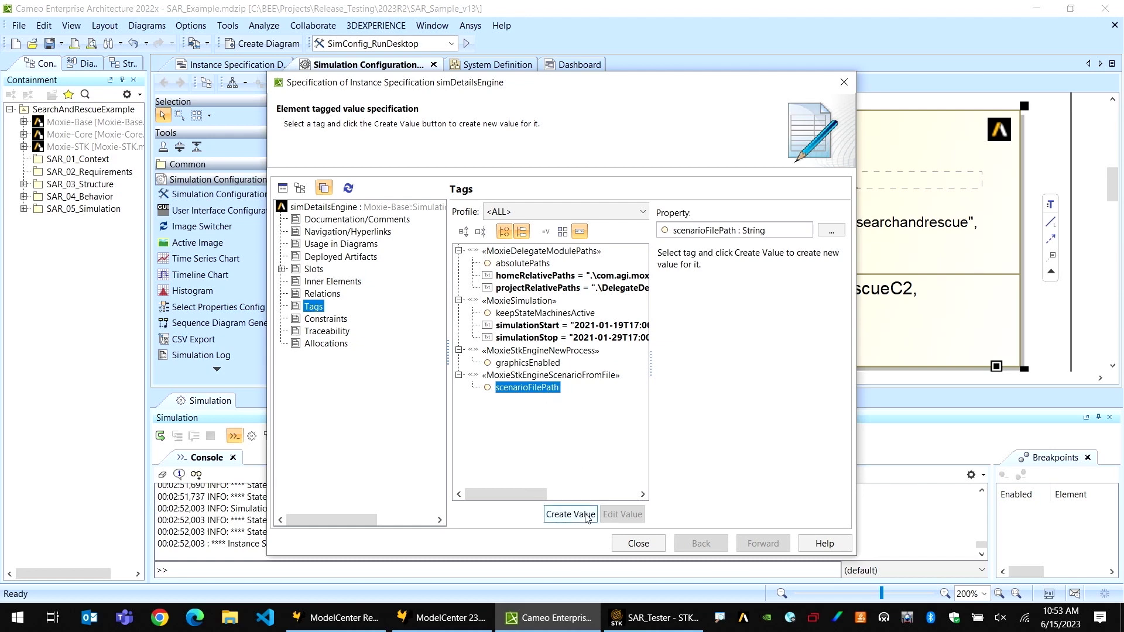
pyautogui.click(587, 515)
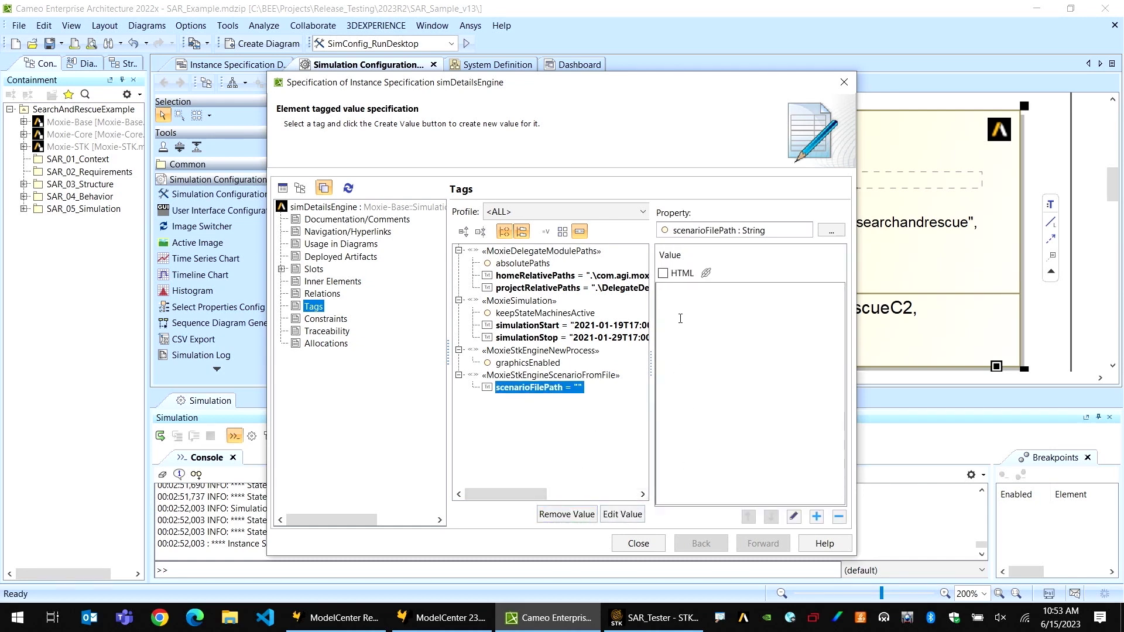
pyautogui.write('stk-scenarios\\SAR_Tester.vdf')
# Step: Create a false value for the graphicsEnabled tag and close the simDetailsEngine specification
pyautogui.click(553, 363)
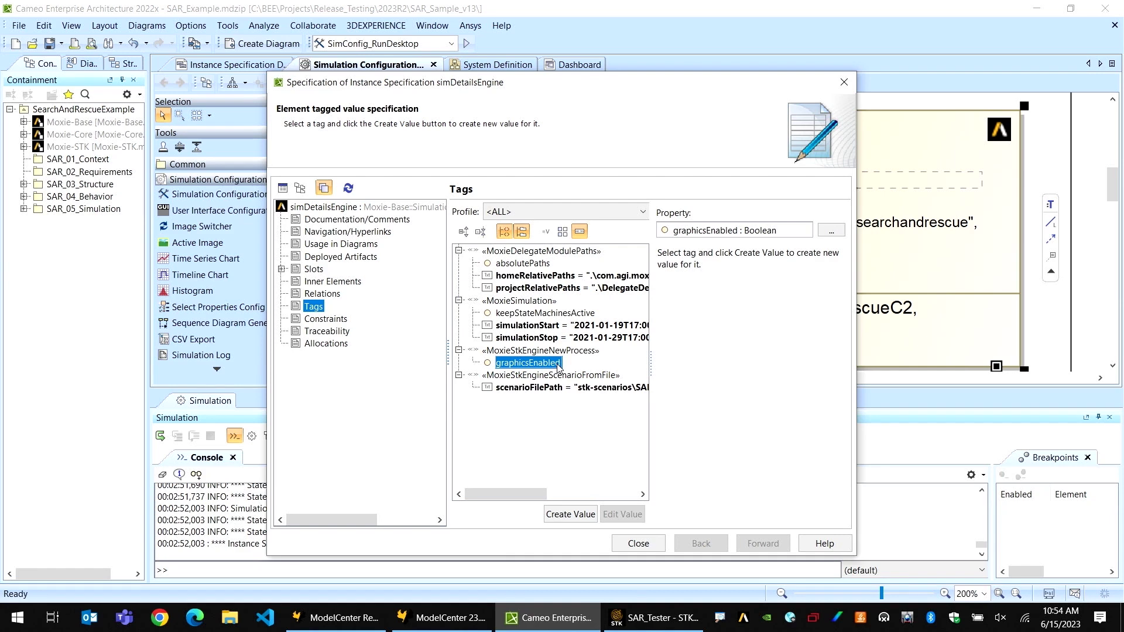
pyautogui.doubleClick(558, 364)
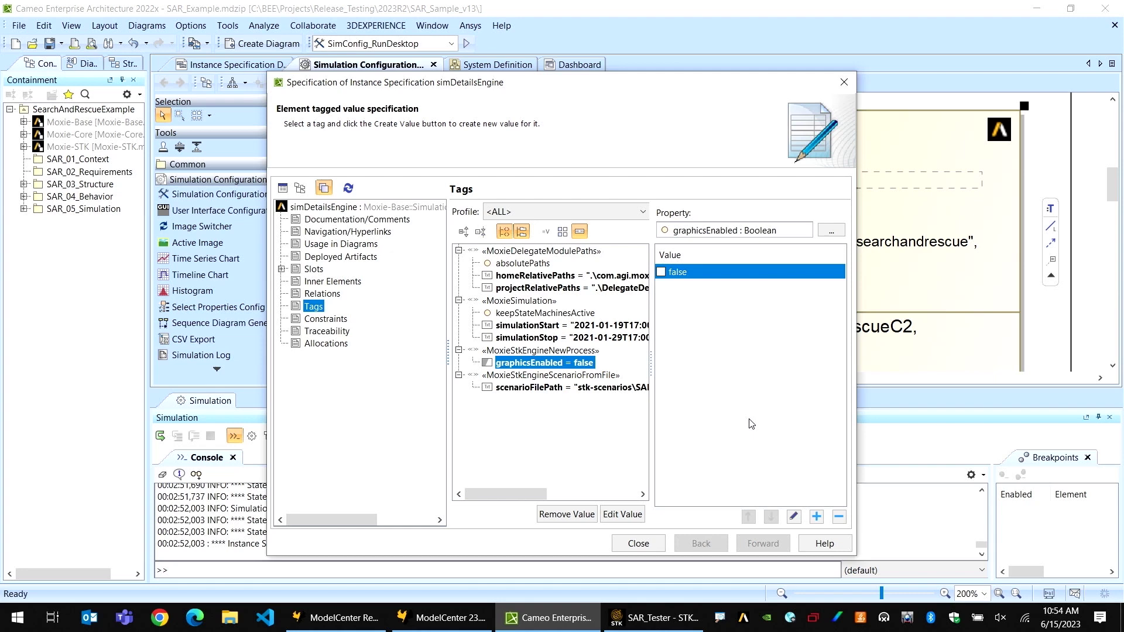
pyautogui.click(642, 546)
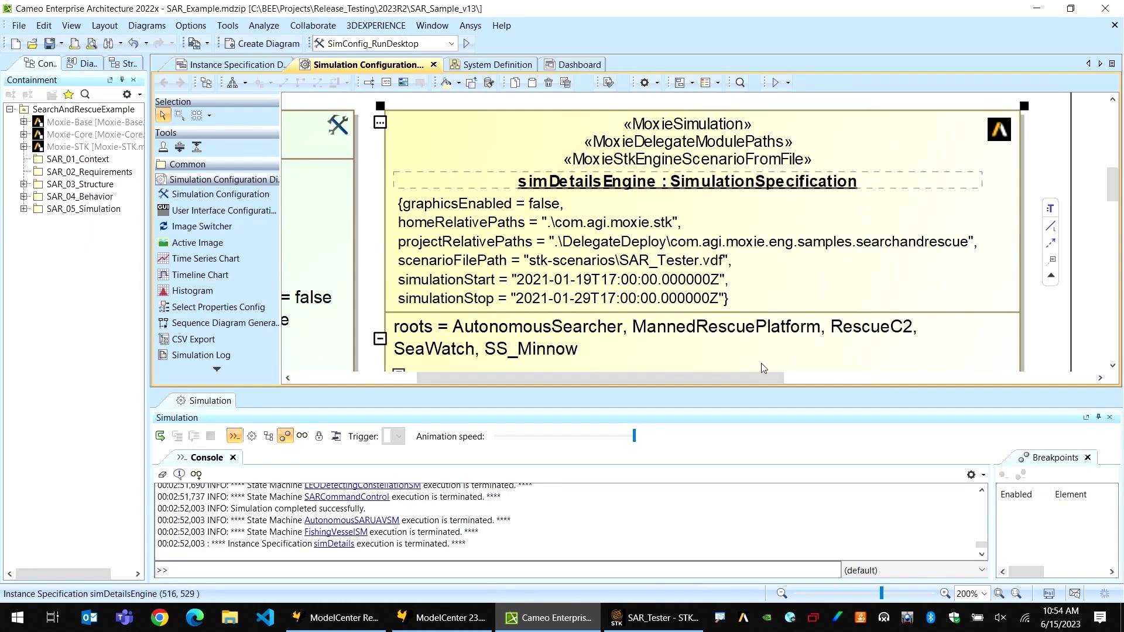
# Step: Start the simulation from the Dashboard diagram with the SimConfig_RunEngine configuration
pyautogui.moveTo(760, 382); pyautogui.dragTo(653, 356)
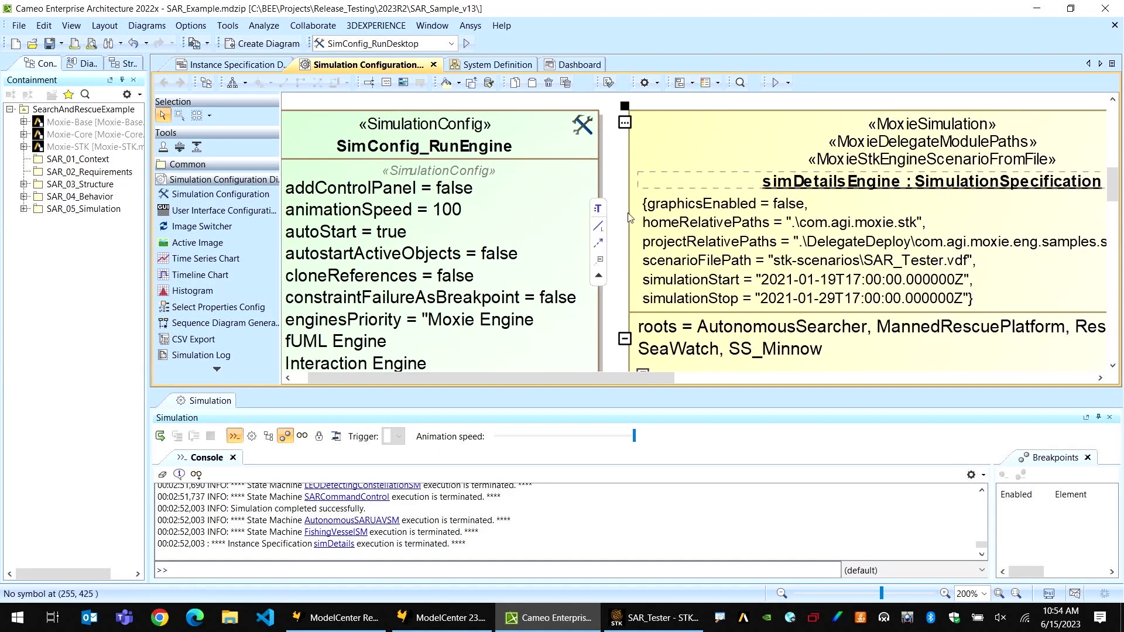
pyautogui.click(567, 66)
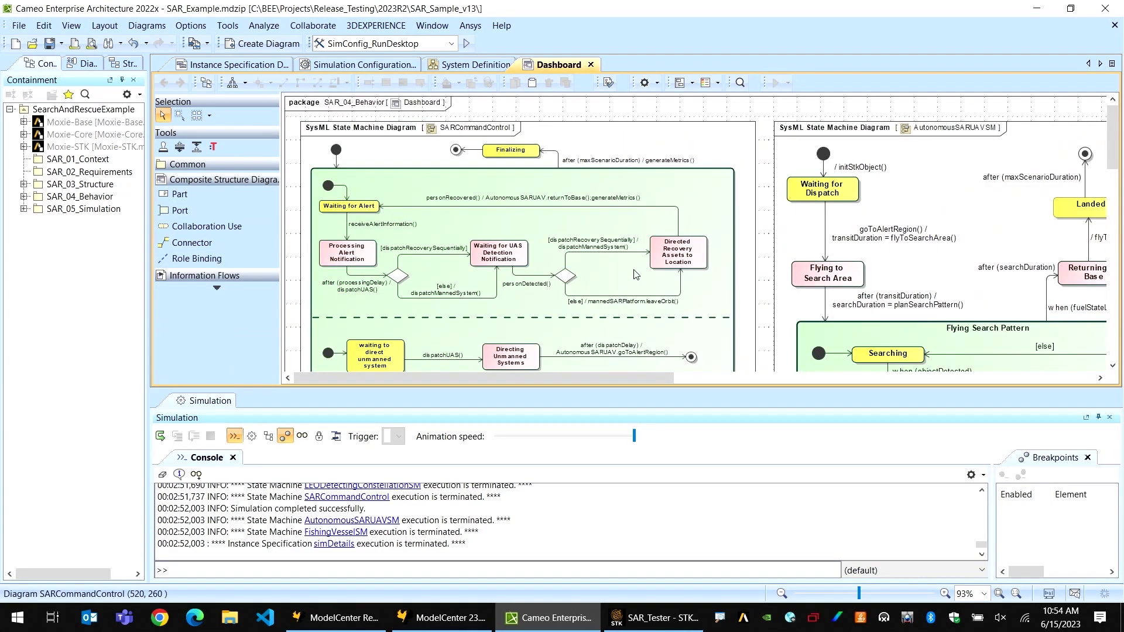
pyautogui.click(450, 44)
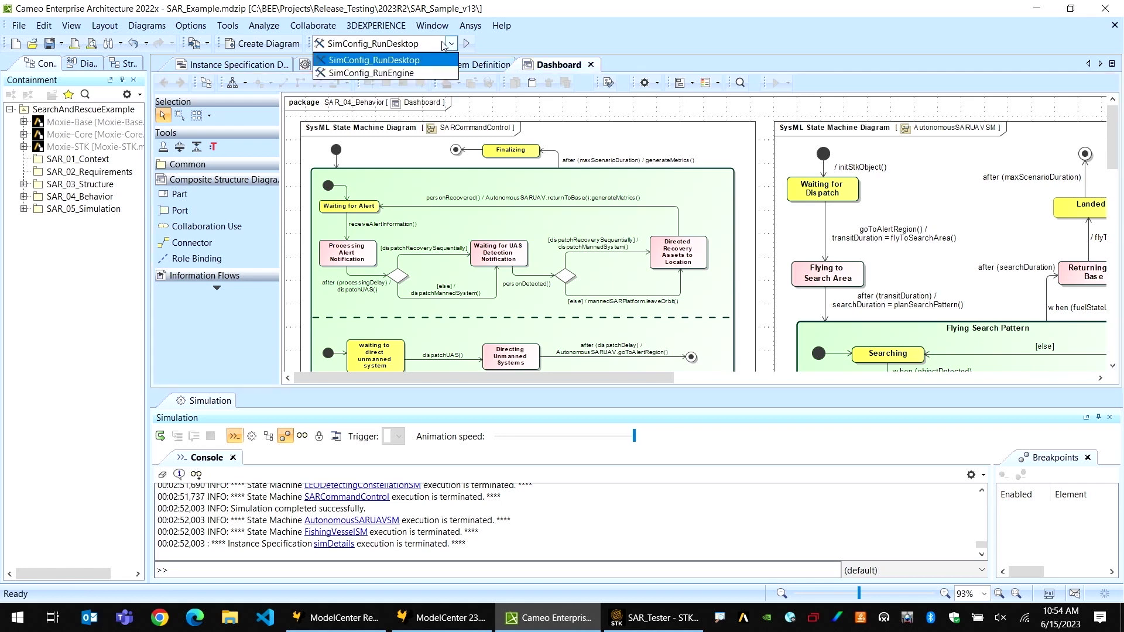
pyautogui.click(387, 73)
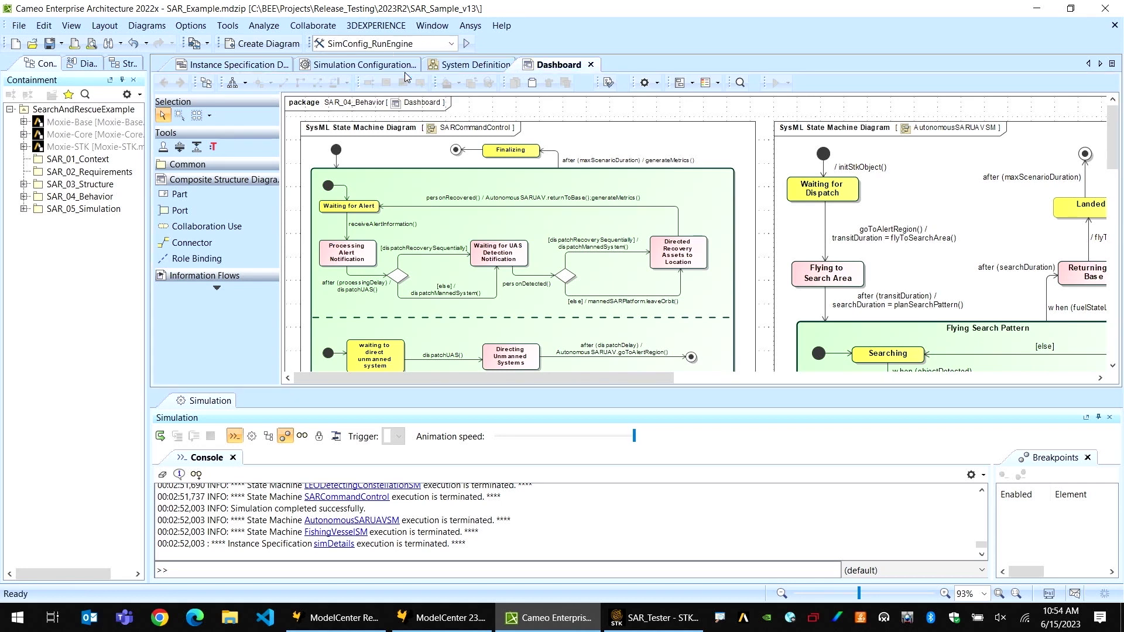
pyautogui.click(466, 43)
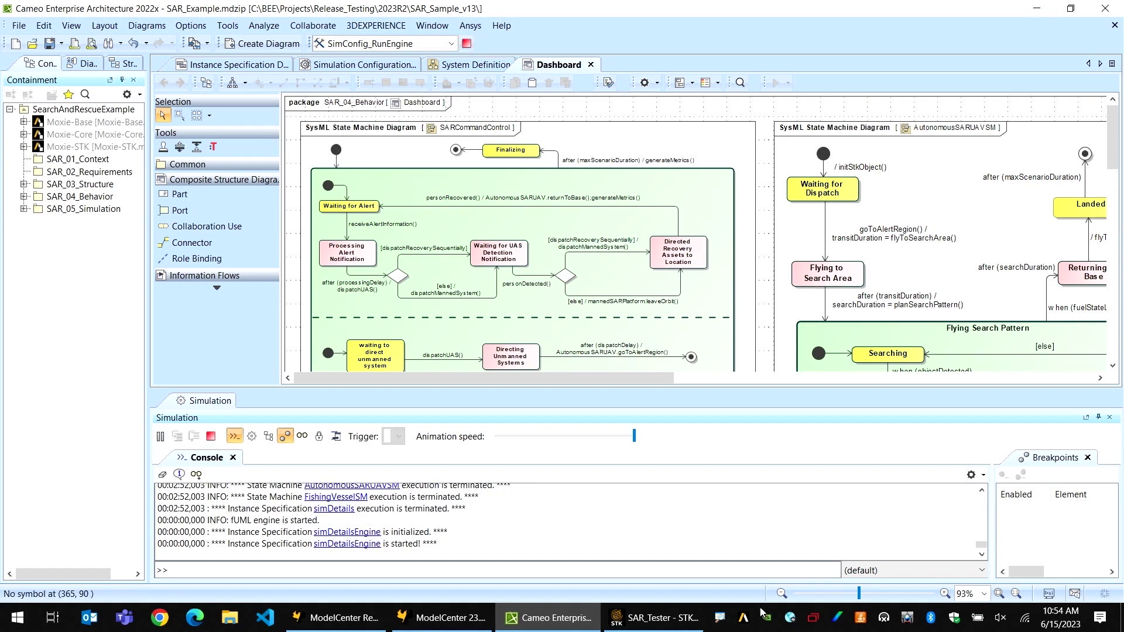
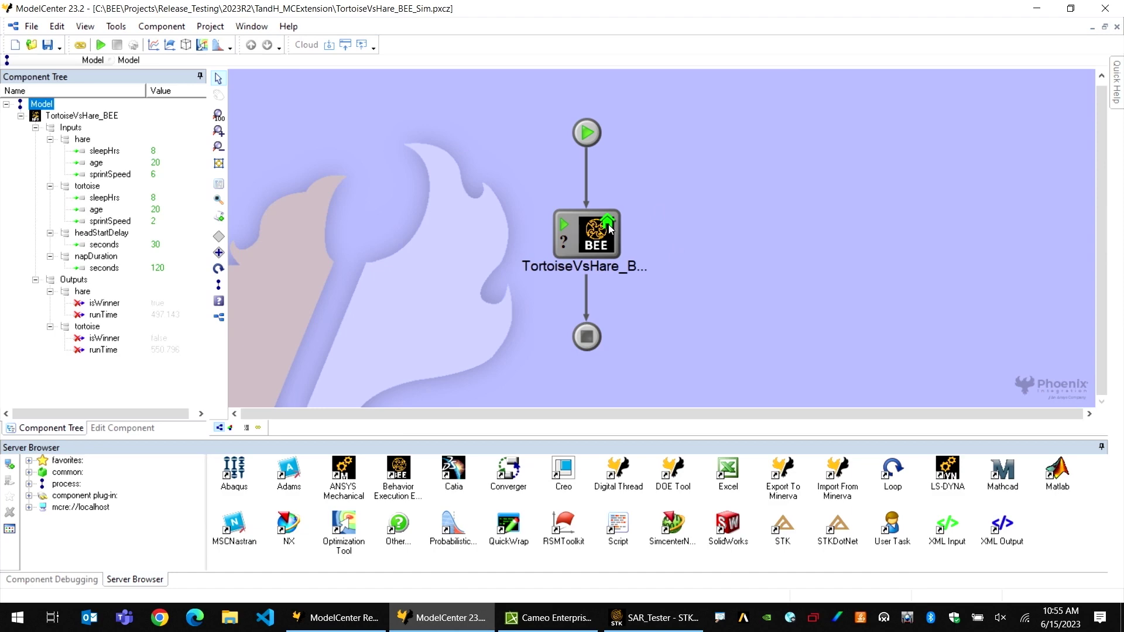
# Step: Open the TortoiseVsHare_BEE component's settings, inspect its simulation selection and console output, and dismiss the selection without choosing one
pyautogui.doubleClick(591, 245)
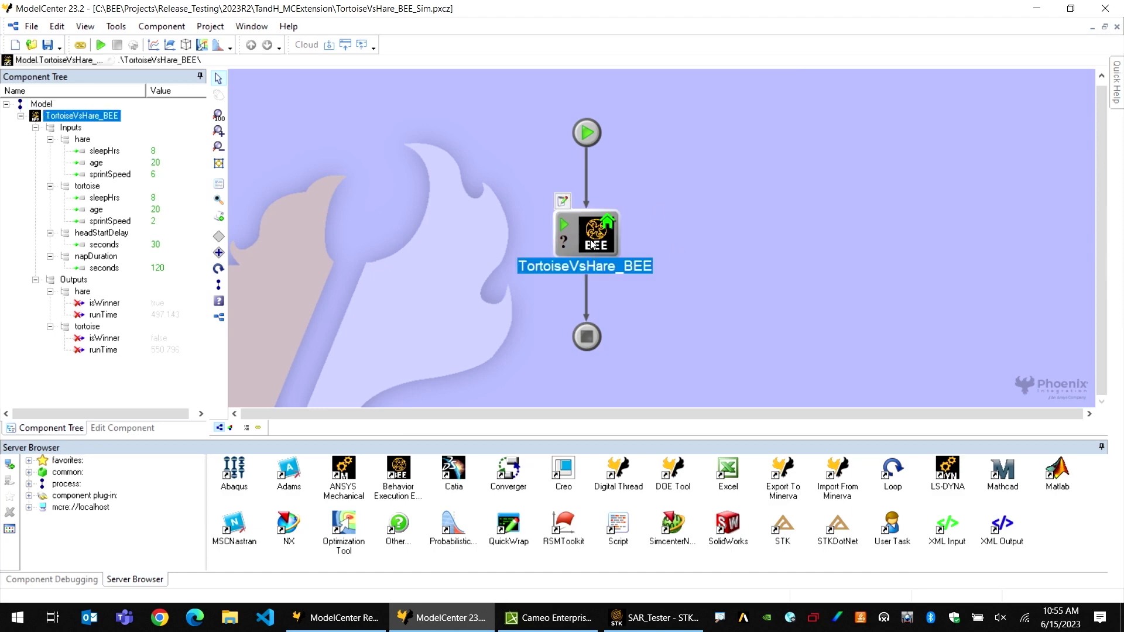
pyautogui.moveTo(261, 146); pyautogui.dragTo(346, 108)
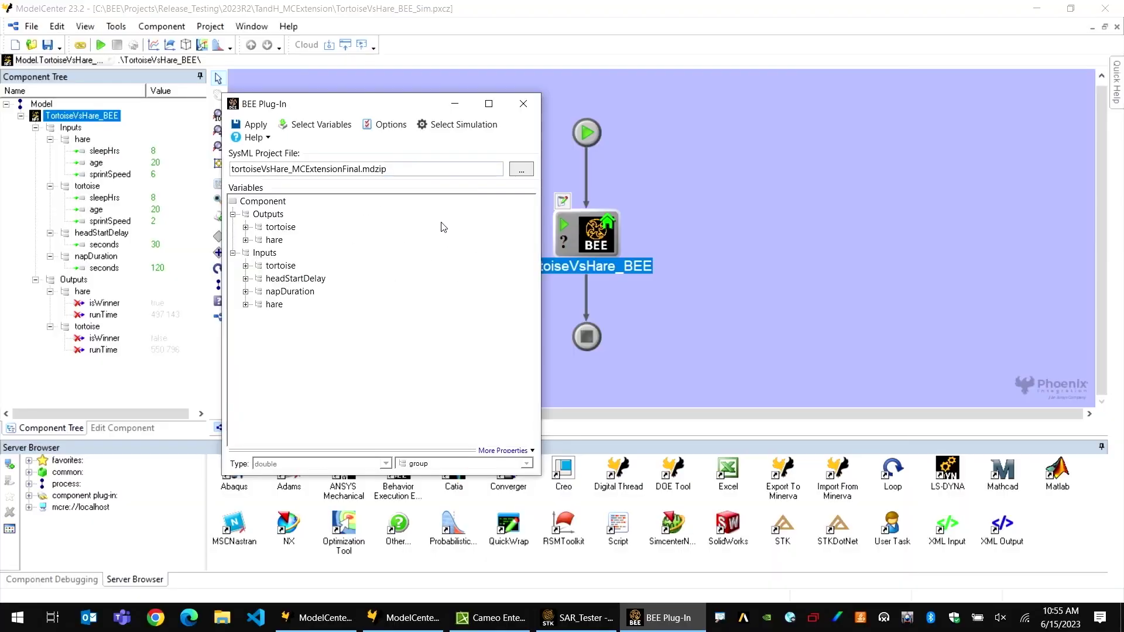
pyautogui.click(439, 125)
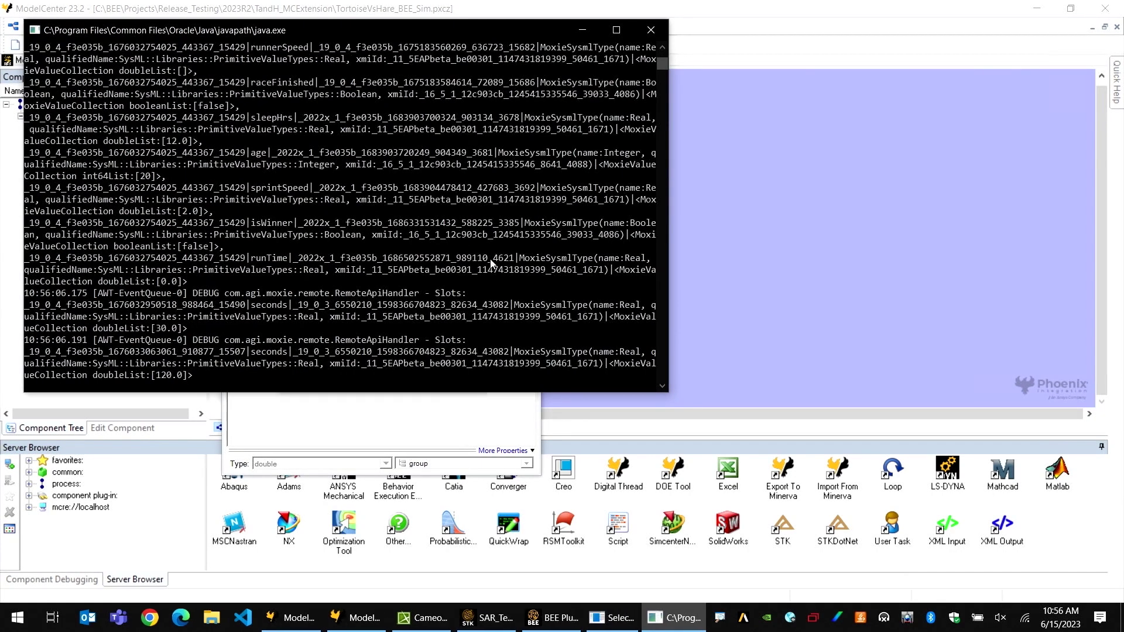
pyautogui.click(581, 32)
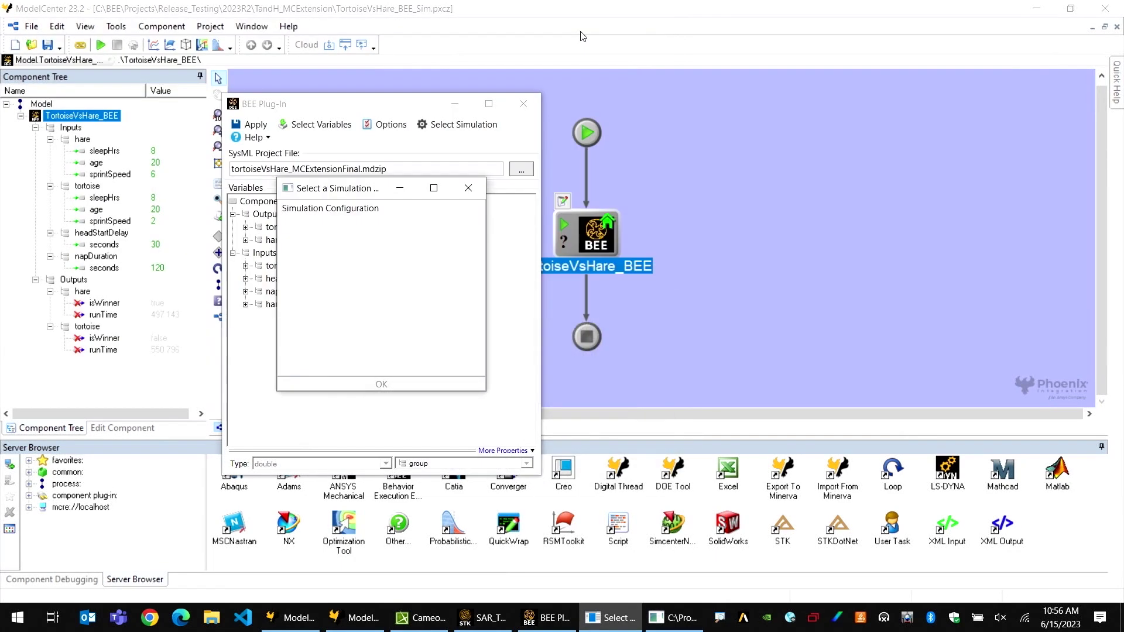
pyautogui.click(677, 618)
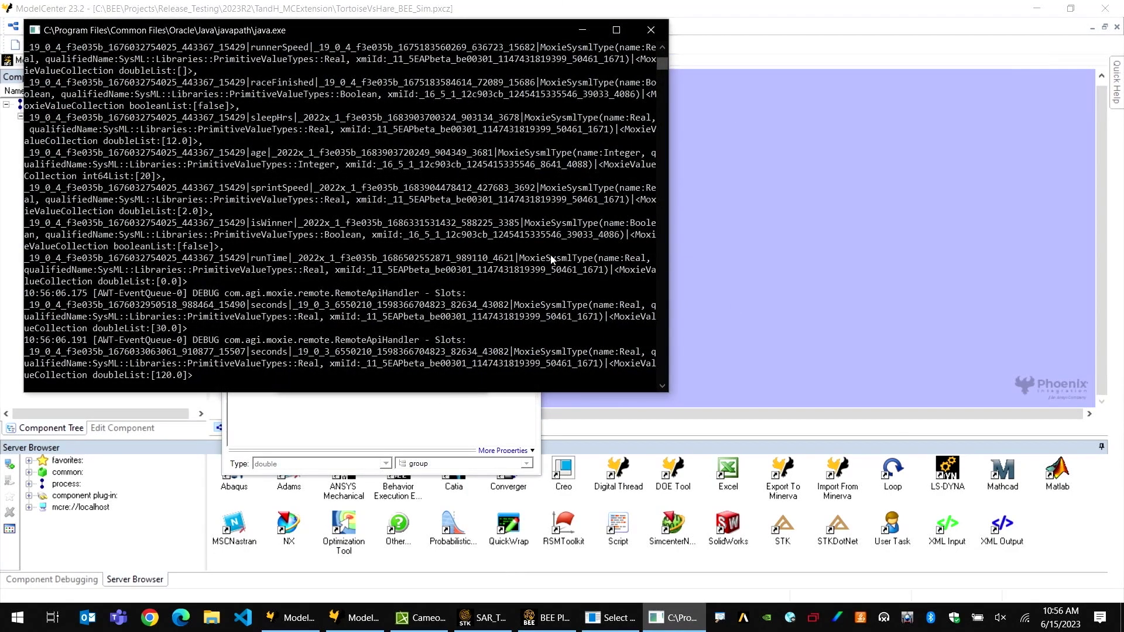
pyautogui.click(582, 34)
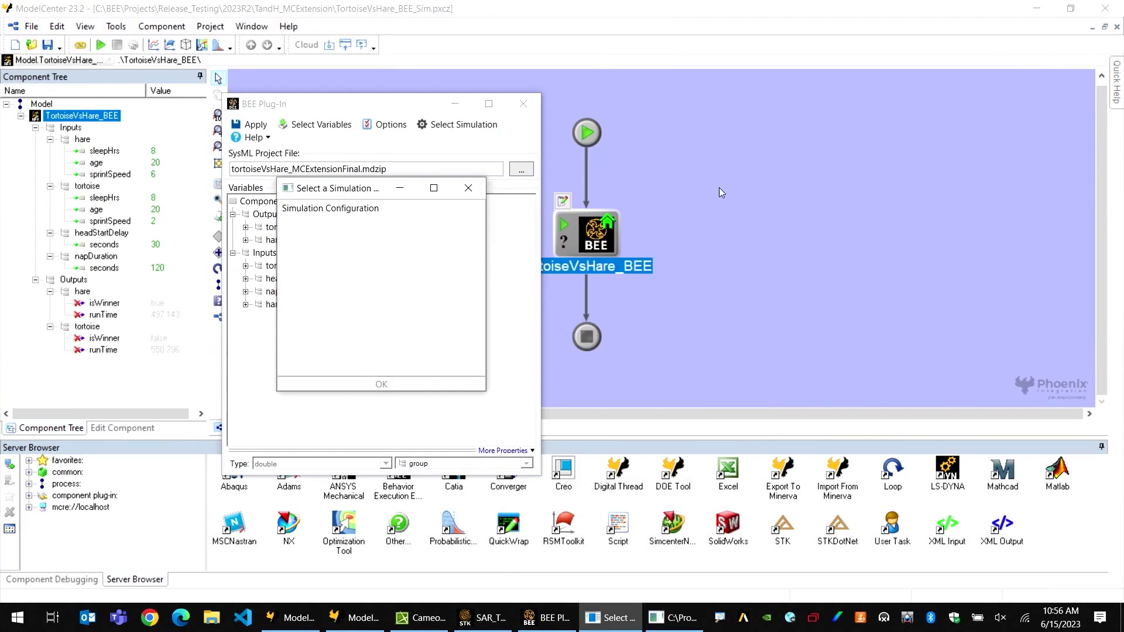
pyautogui.click(468, 188)
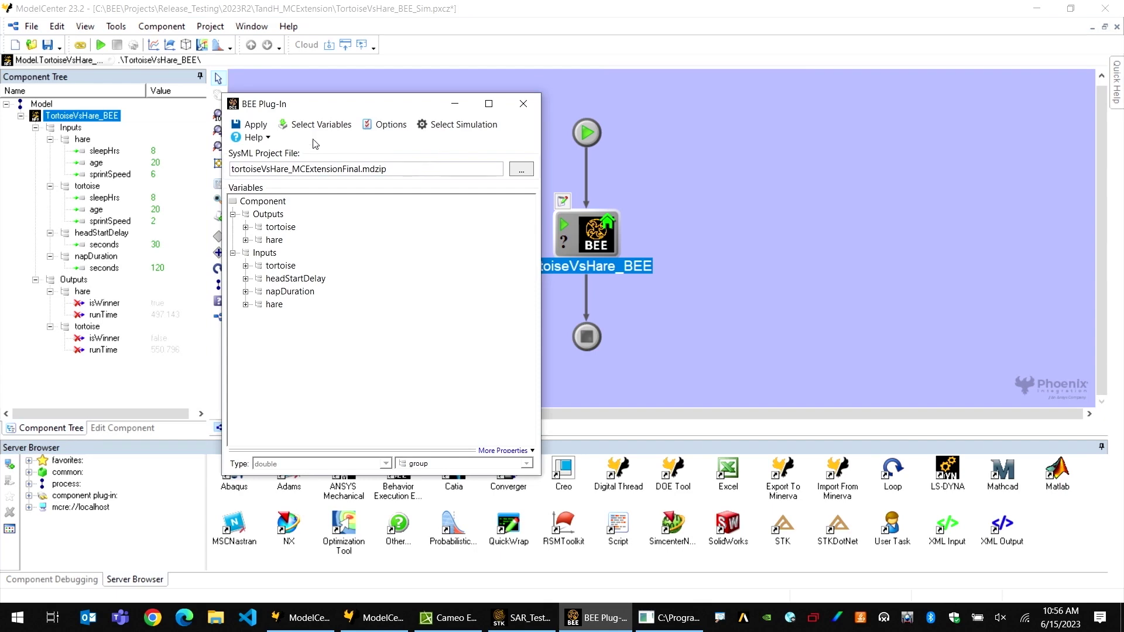
# Step: Review the input and output variables available to the BEE component and close its settings without changes
pyautogui.click(292, 125)
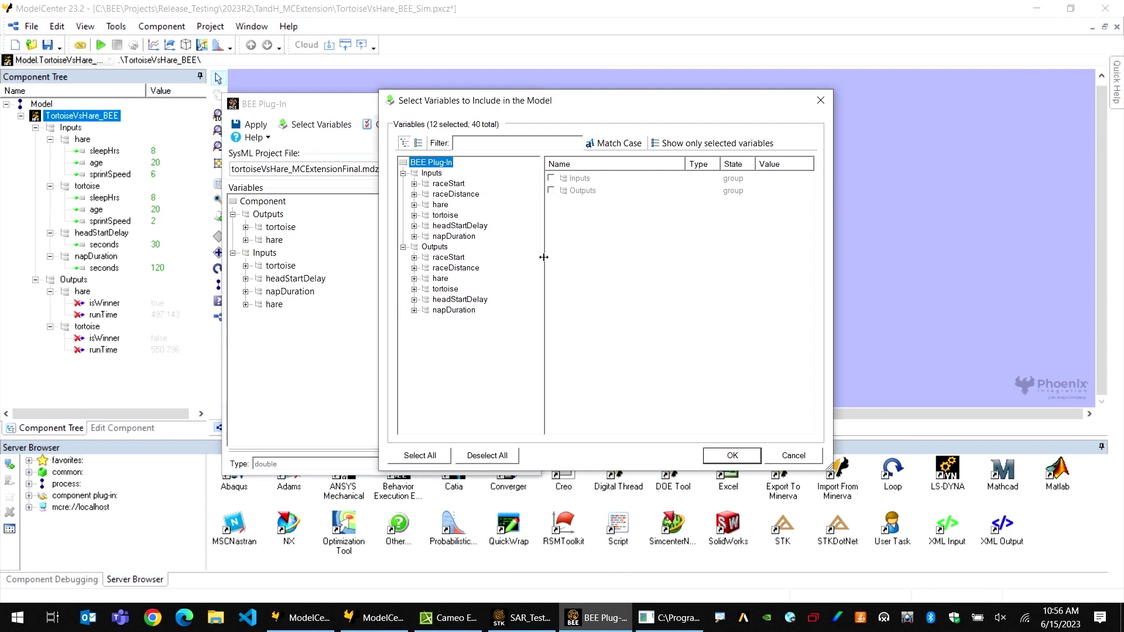
pyautogui.click(820, 100)
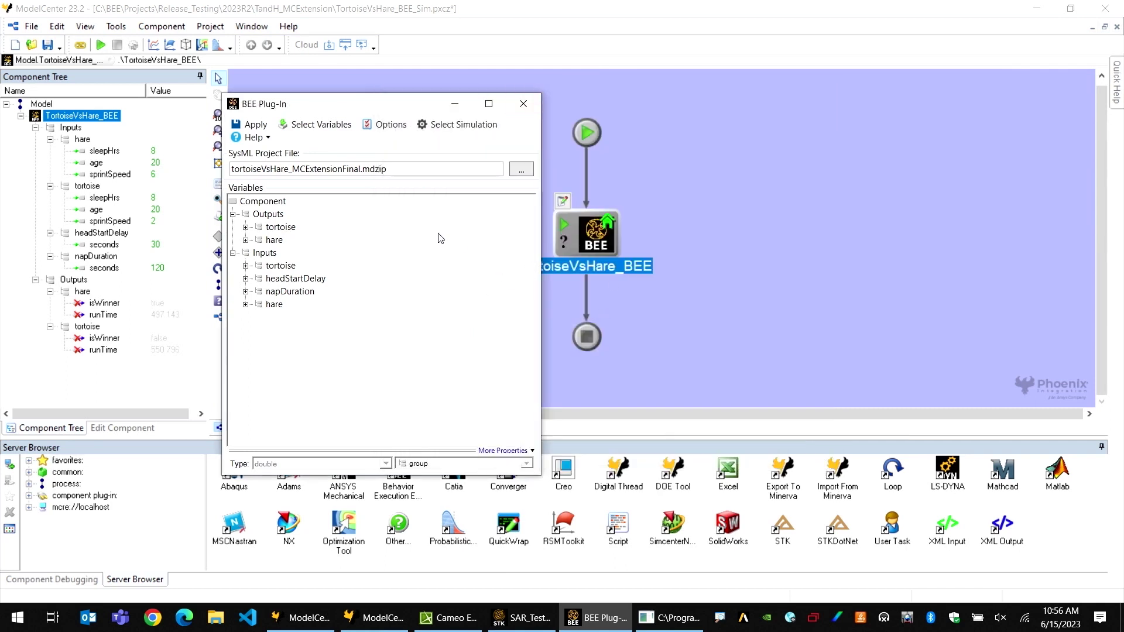
pyautogui.click(523, 104)
pyautogui.click(952, 220)
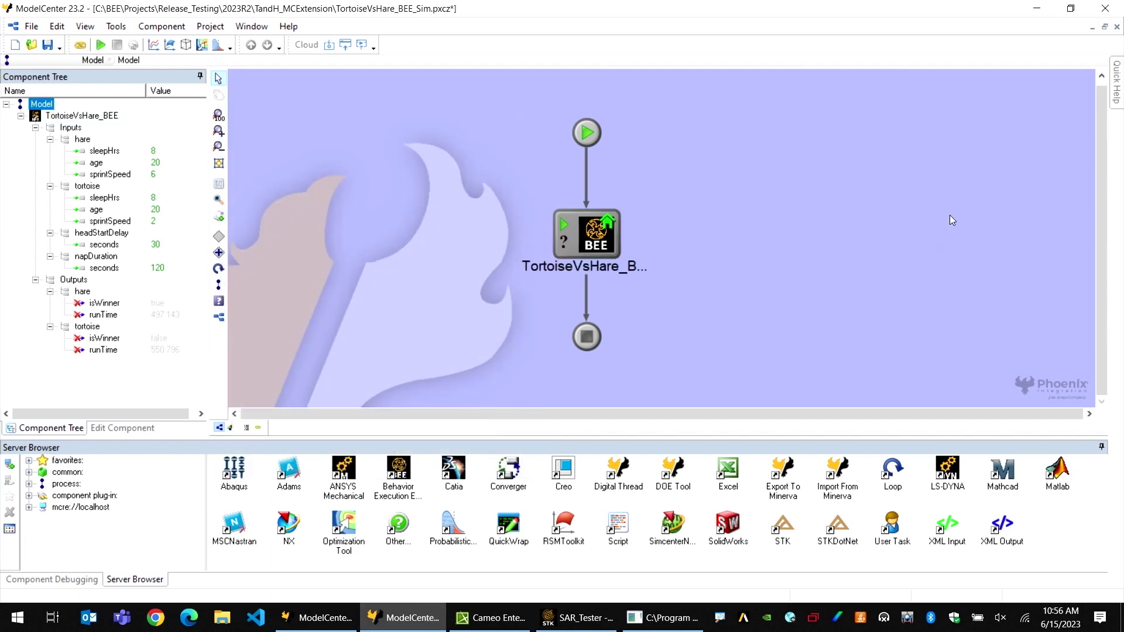
# Step: Run the TortoiseVsHare_BEE workflow and minimize its console window
pyautogui.click(594, 133)
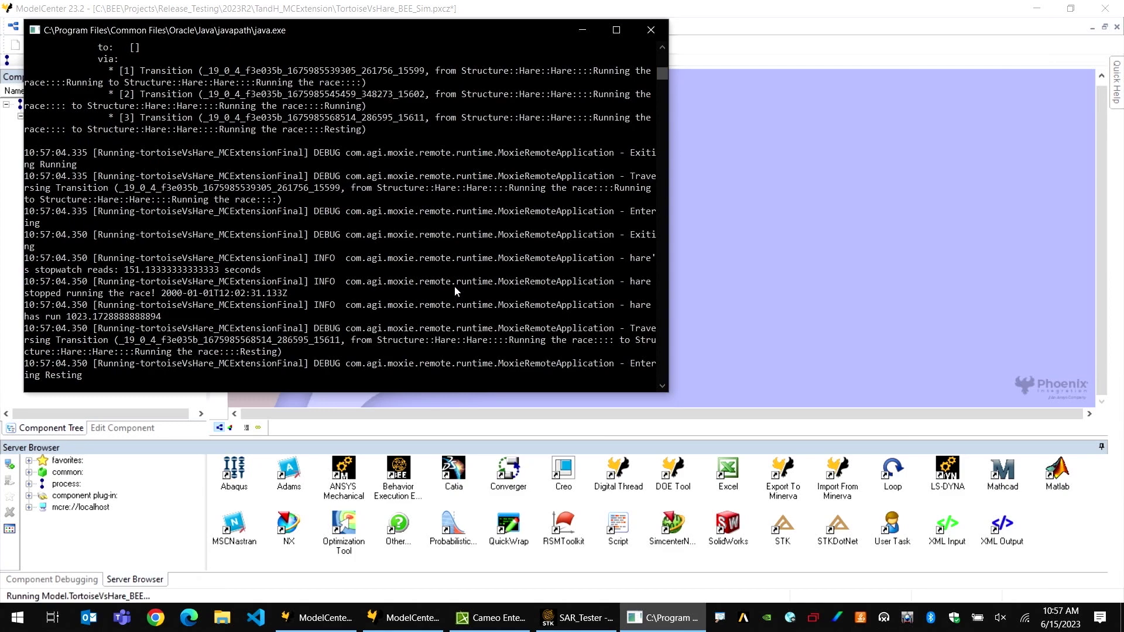
pyautogui.click(581, 32)
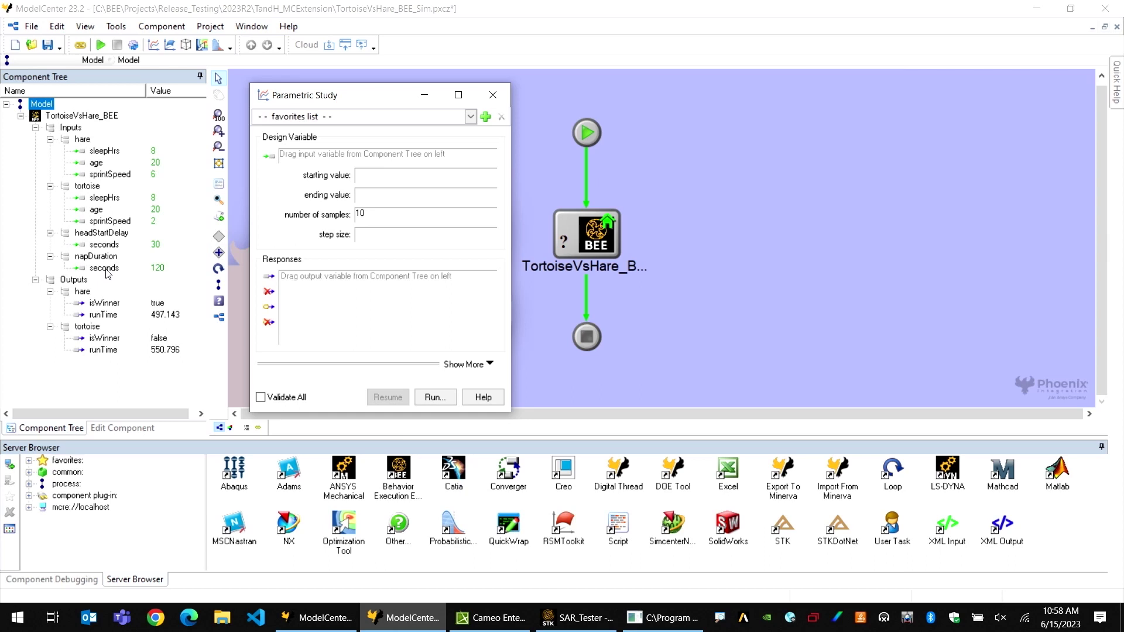
# Step: Set up the parametric study with napDuration.seconds as design variable from 60 to 360 and tortoise.isWinner as response
pyautogui.moveTo(104, 267); pyautogui.dragTo(337, 158)
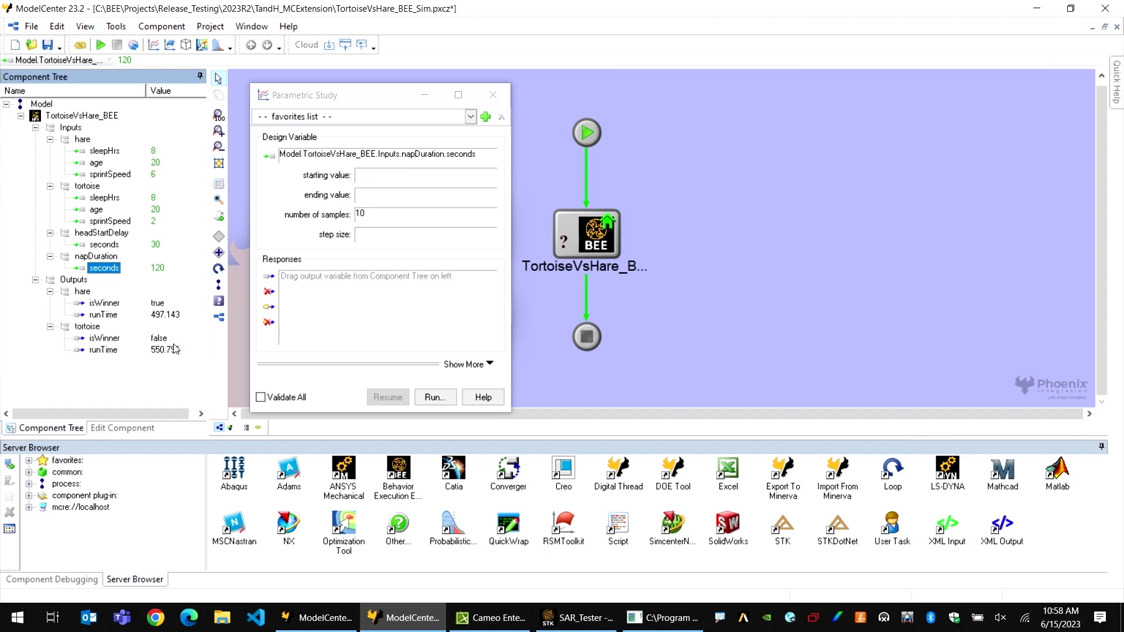
pyautogui.moveTo(109, 339); pyautogui.dragTo(302, 311)
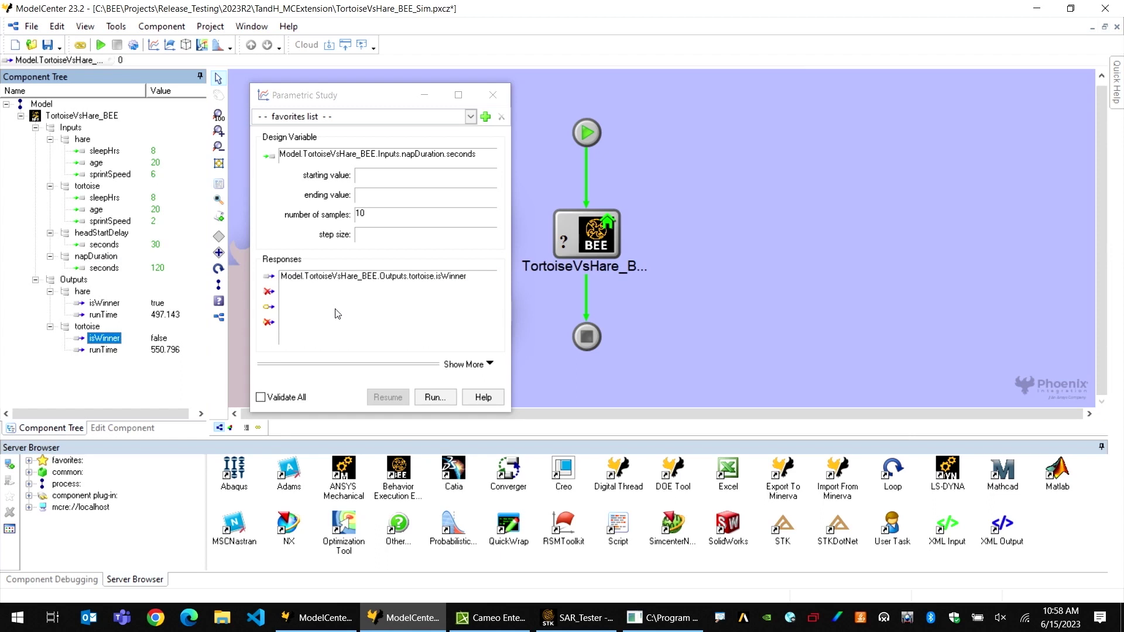
pyautogui.click(391, 176)
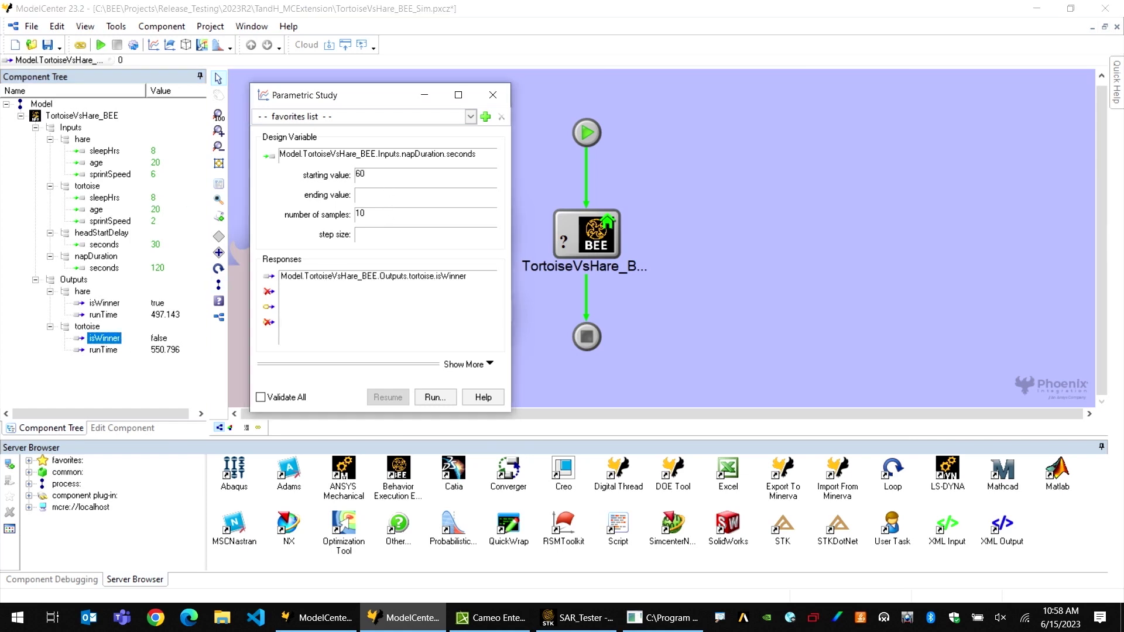
pyautogui.click(446, 202)
pyautogui.write('360')
# Step: Review the trade study load balancing and data storage preferences and close them without changes
pyautogui.click(116, 32)
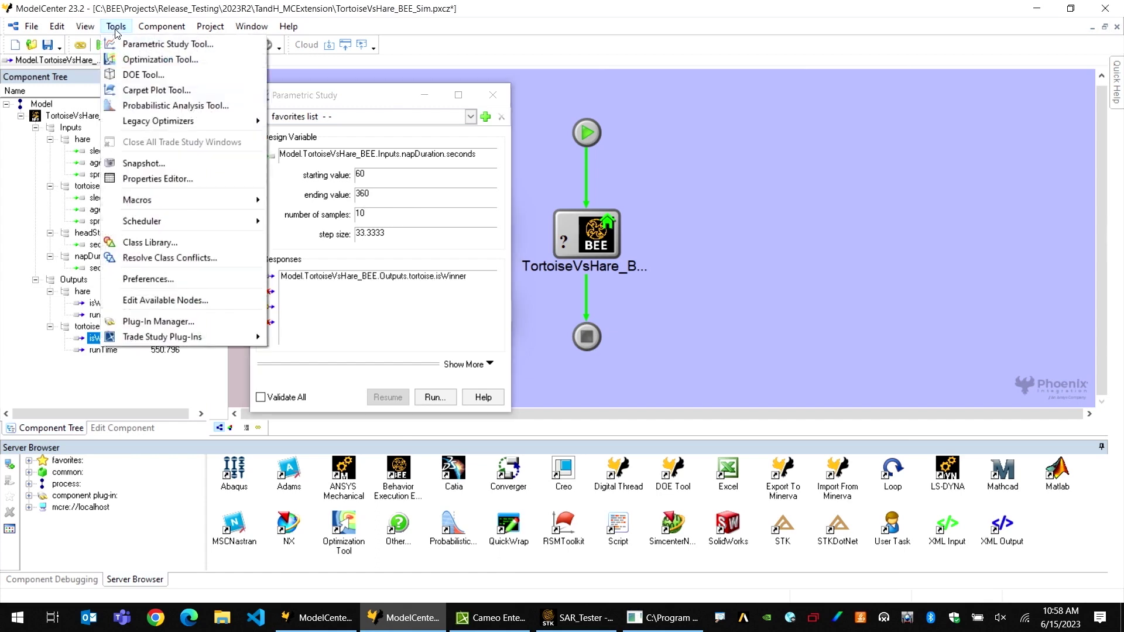
pyautogui.click(184, 280)
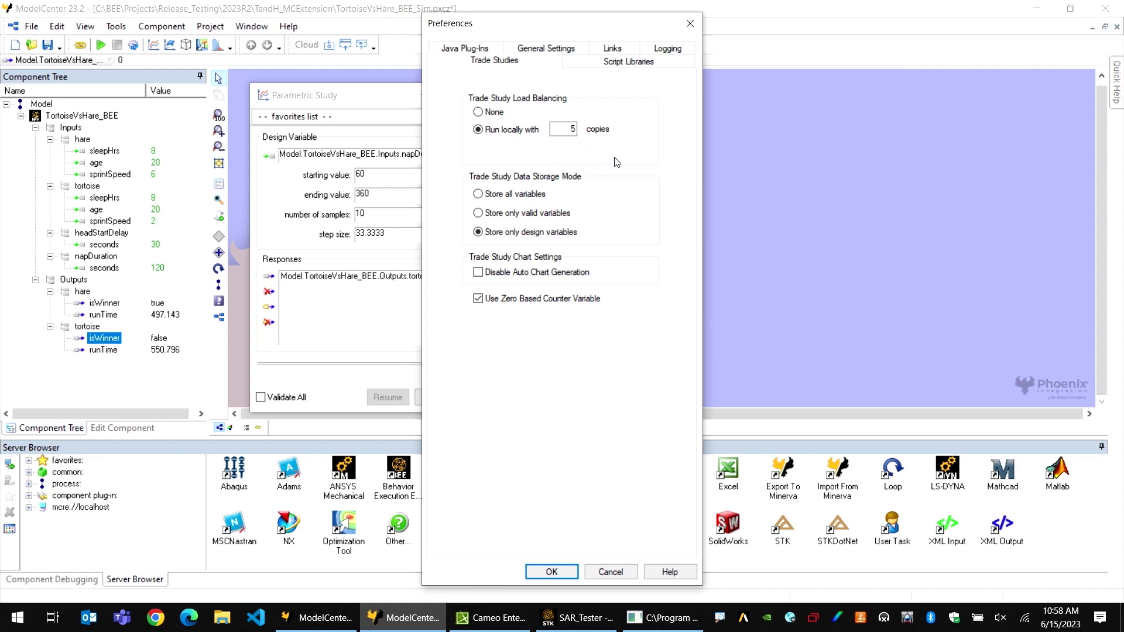
pyautogui.click(689, 26)
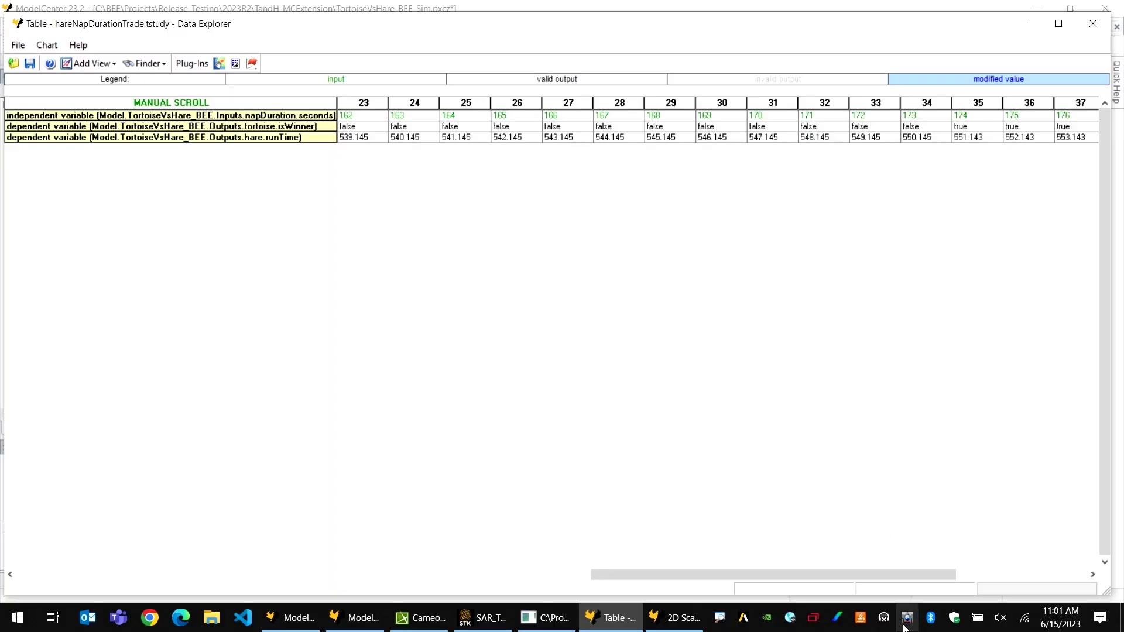
# Step: Examine tortoise.isWinner and hare.runTime for the higher nap durations in the hareNapDurationTrade table
pyautogui.moveTo(844, 576); pyautogui.dragTo(916, 578)
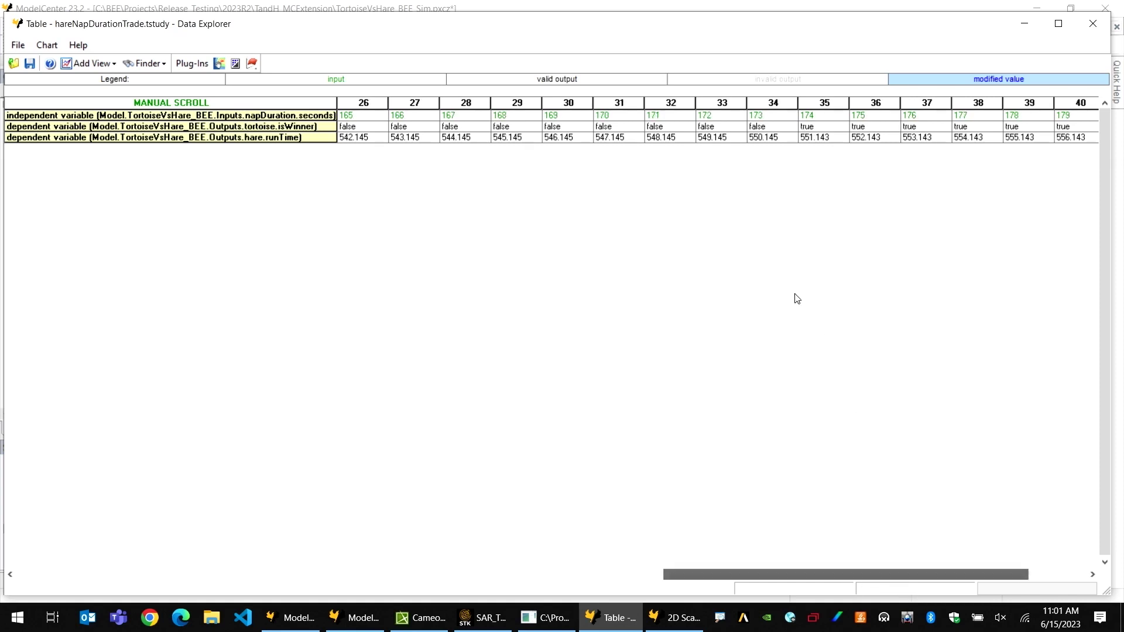